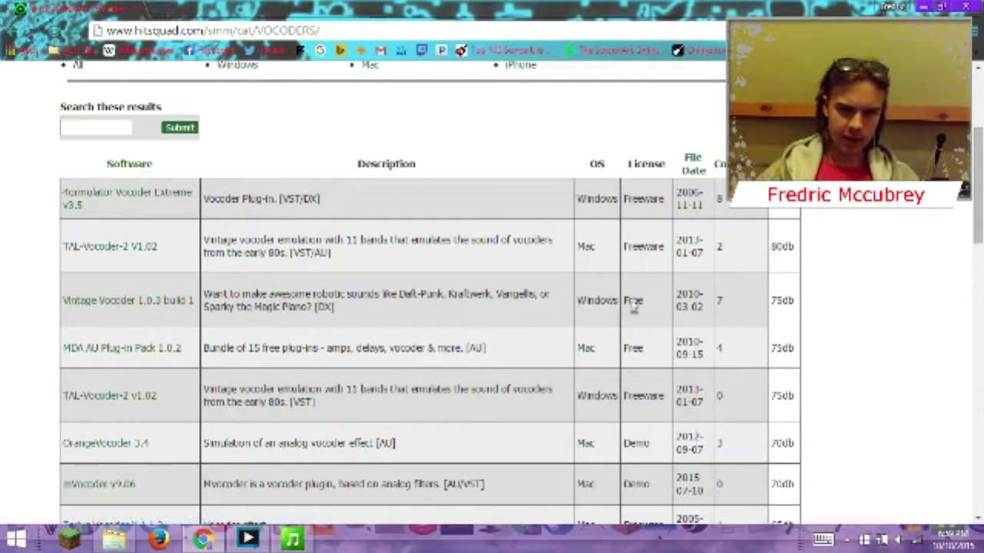
Reopen the Plug-In Manager pane from the View menu and open its VST configuration
{"action": "scroll", "coordinate": [246, 223], "scroll_direction": "up", "scroll_amount": 3}
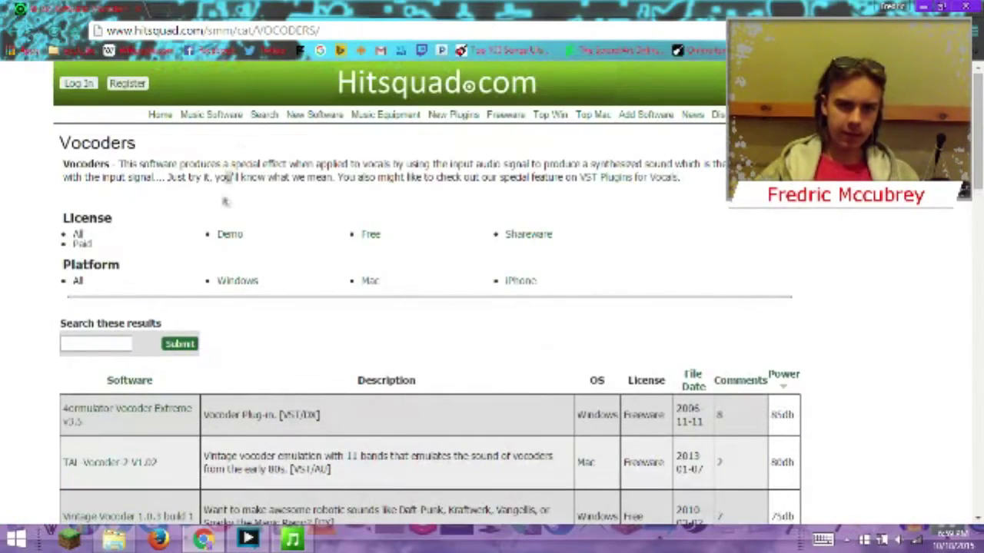
{"action": "scroll", "coordinate": [116, 226], "scroll_direction": "down", "scroll_amount": 3}
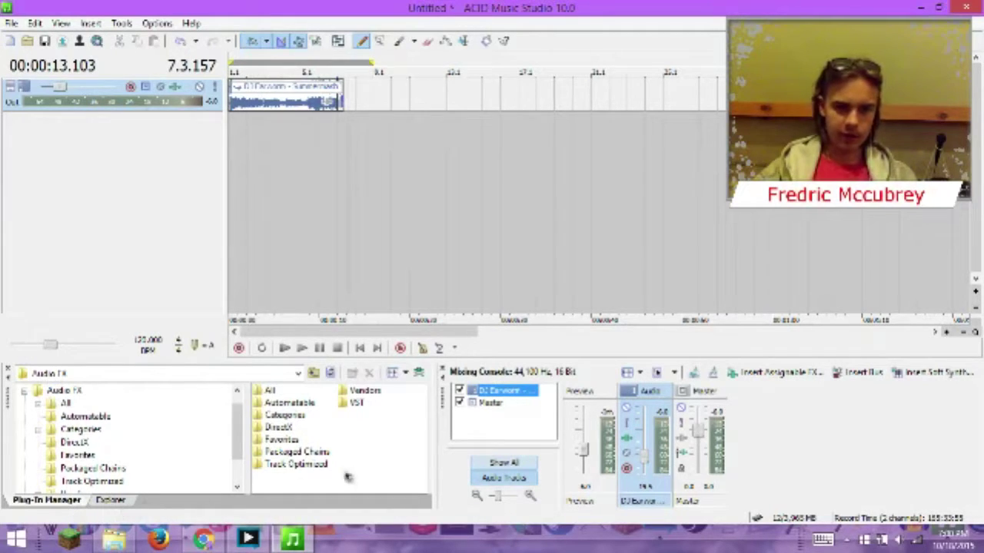
{"action": "left_click", "coordinate": [9, 372]}
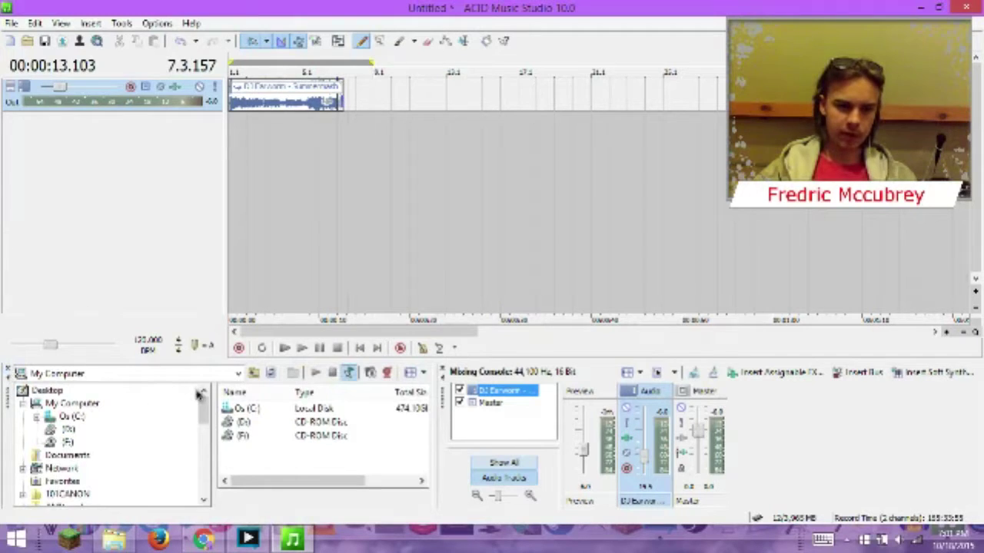
{"action": "left_click", "coordinate": [60, 24]}
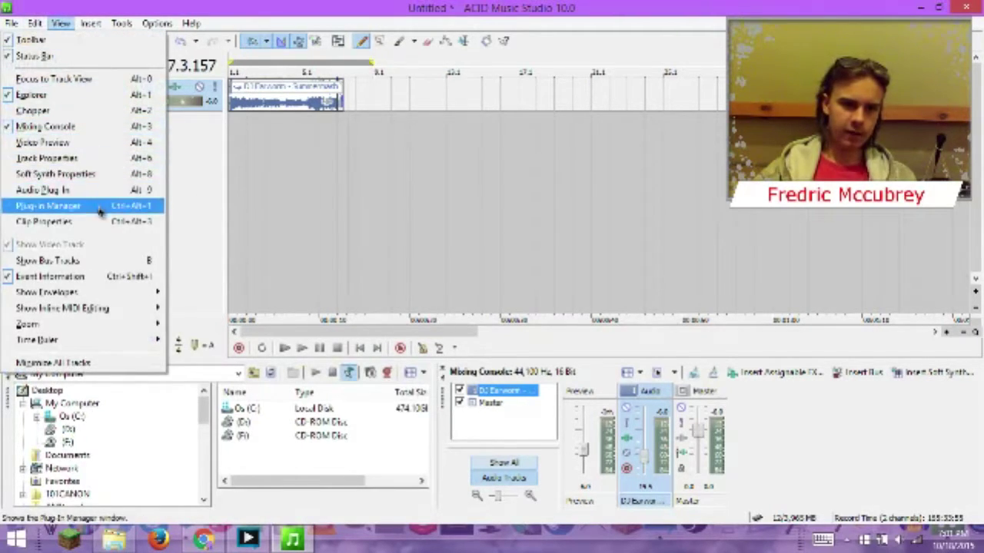
{"action": "left_click", "coordinate": [47, 206]}
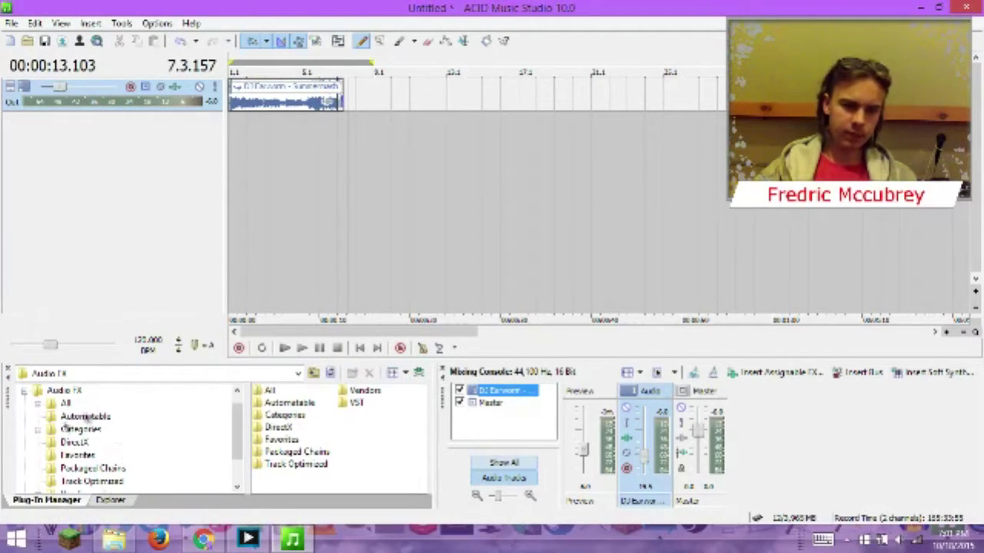
{"action": "left_click", "coordinate": [419, 374]}
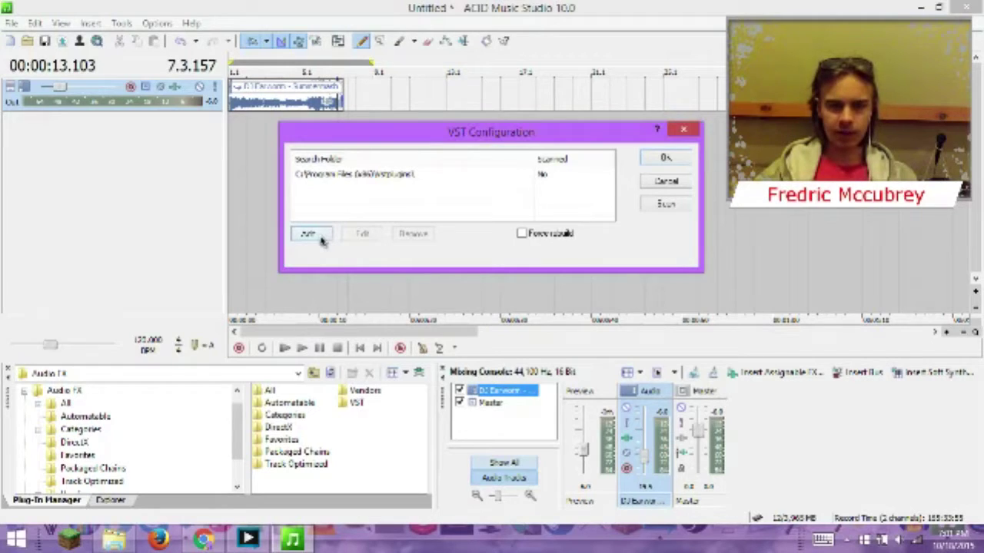
Add C:\Program Files (x86)\Sonicism Digital Audio Solutions as a new VST search folder
{"action": "left_click", "coordinate": [322, 240]}
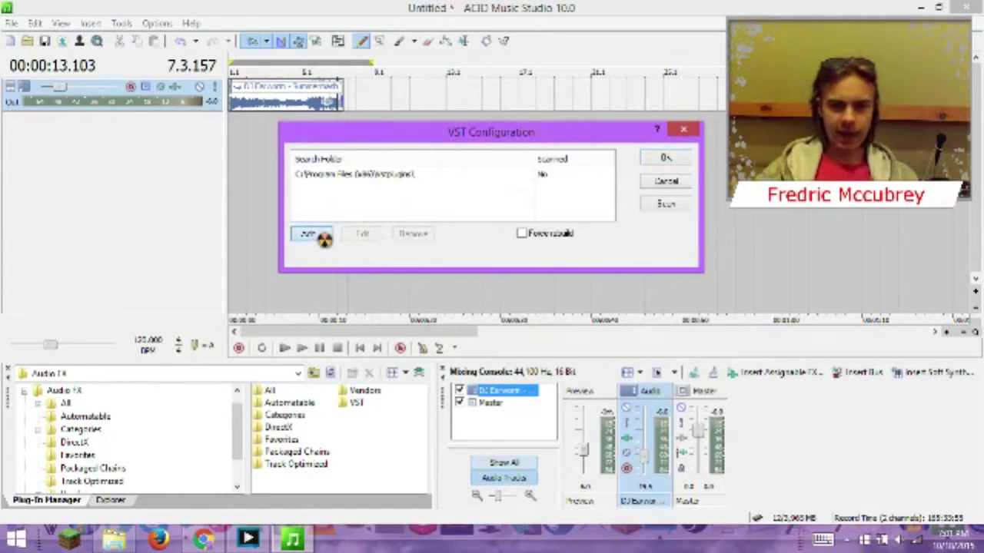
{"action": "double_click", "coordinate": [430, 322]}
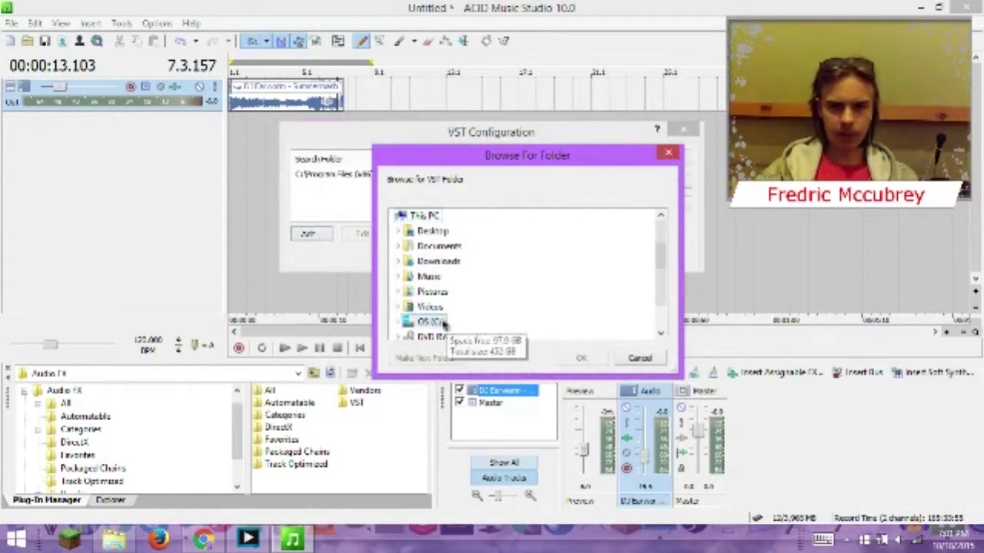
{"action": "left_click_drag", "start_coordinate": [659, 248], "coordinate": [660, 283]}
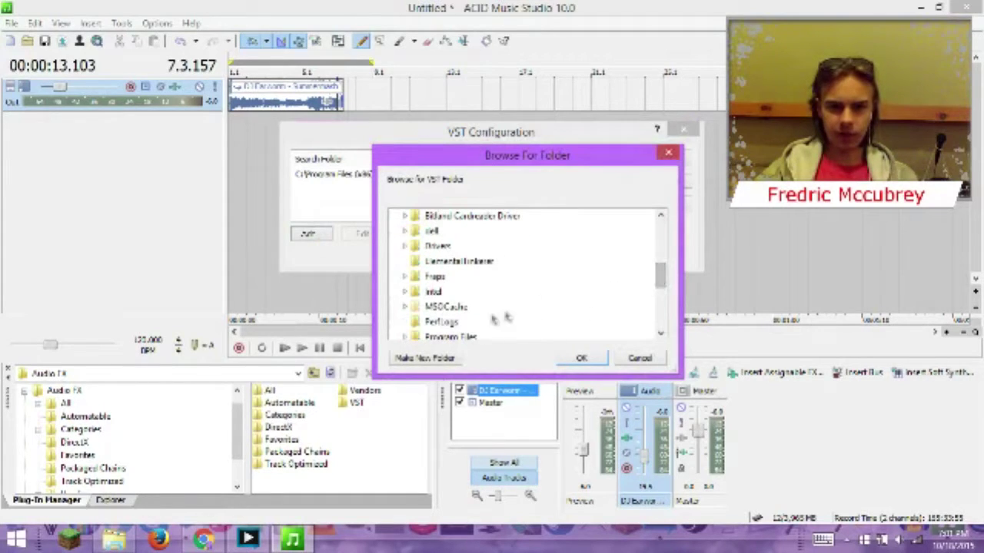
{"action": "scroll", "coordinate": [523, 308], "scroll_direction": "down", "scroll_amount": 3}
{"action": "double_click", "coordinate": [474, 216]}
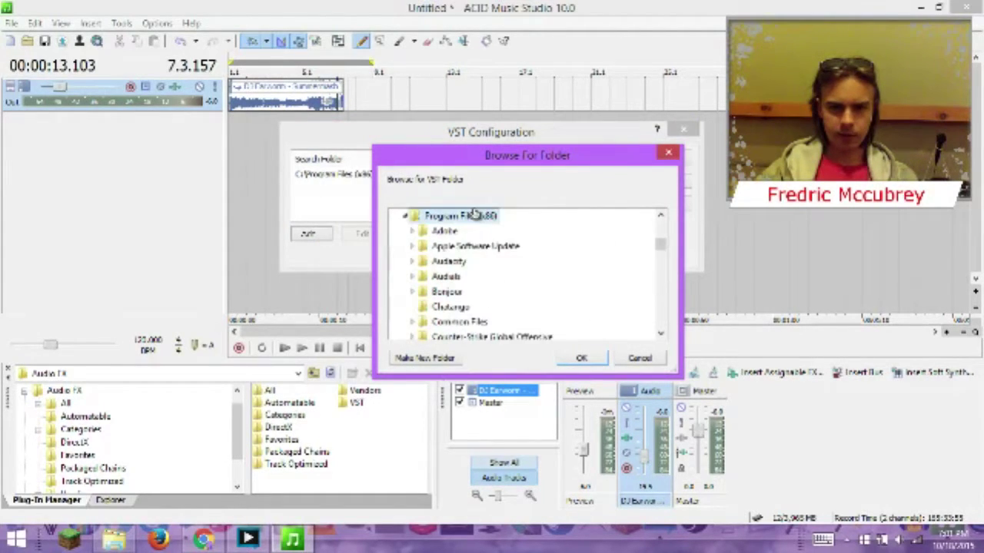
{"action": "scroll", "coordinate": [523, 300], "scroll_direction": "down", "scroll_amount": 7}
{"action": "scroll", "coordinate": [525, 304], "scroll_direction": "down", "scroll_amount": 7}
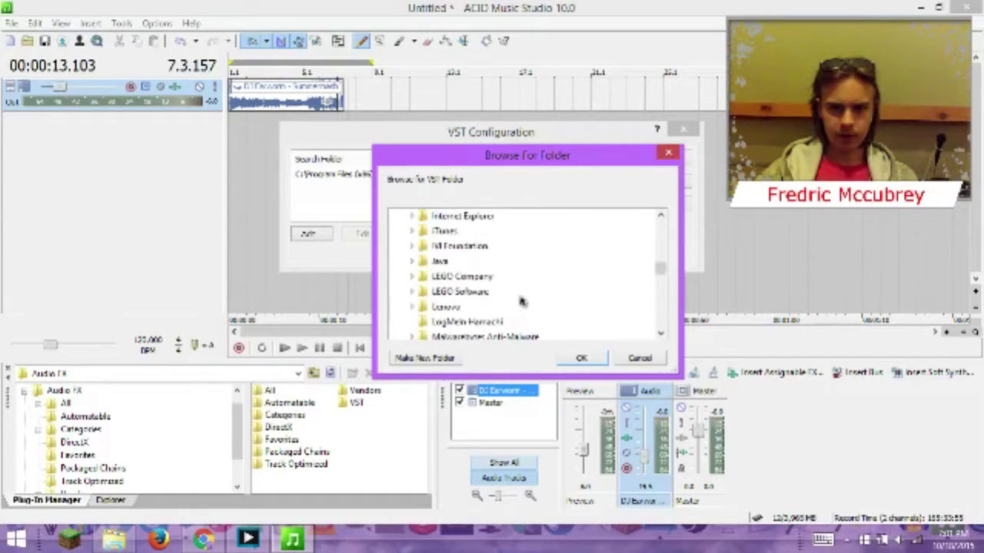
{"action": "scroll", "coordinate": [512, 299], "scroll_direction": "down", "scroll_amount": 10}
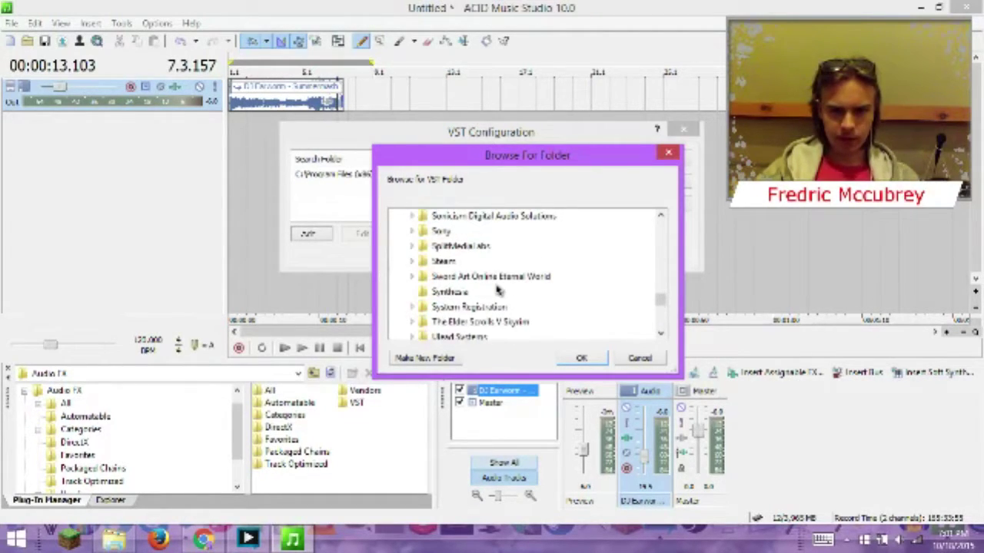
{"action": "scroll", "coordinate": [500, 290], "scroll_direction": "down", "scroll_amount": 2}
{"action": "scroll", "coordinate": [500, 290], "scroll_direction": "up", "scroll_amount": 2}
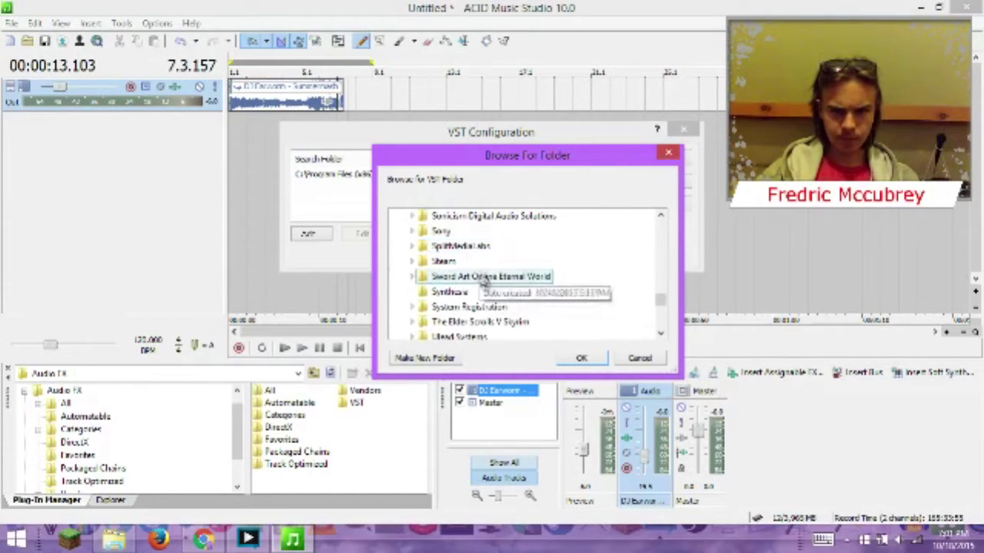
{"action": "left_click", "coordinate": [471, 216]}
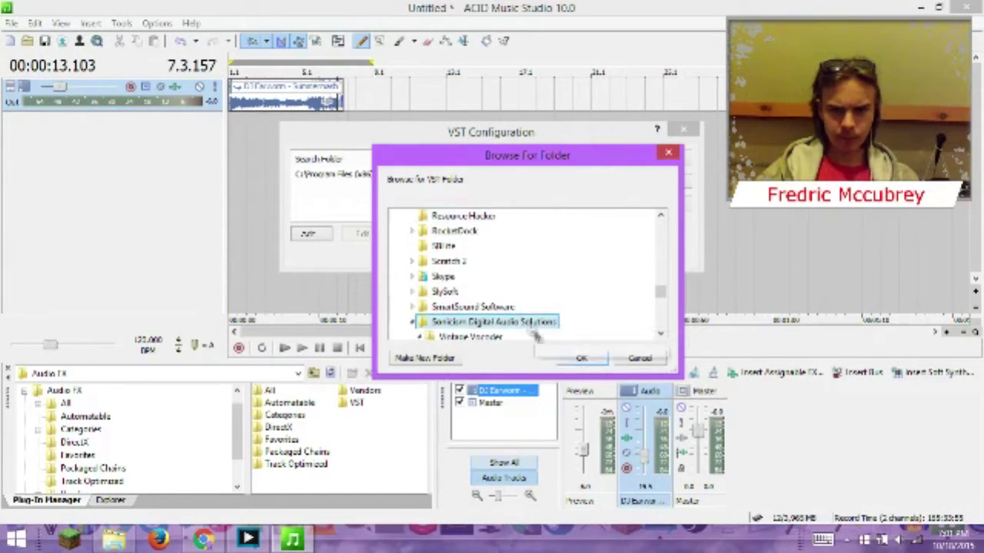
{"action": "left_click", "coordinate": [574, 361]}
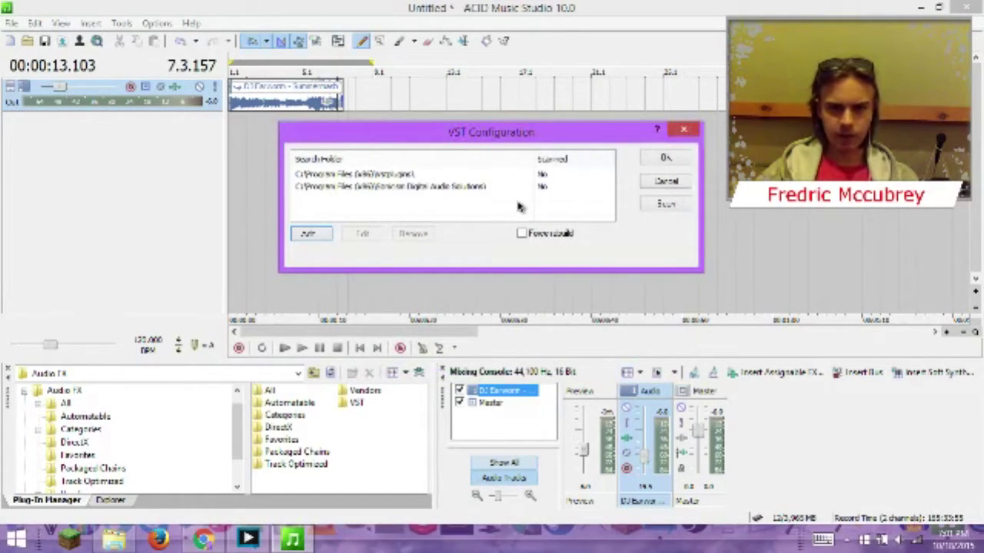
Scan the new Sonicism folder for VST plug-ins and close the configuration
{"action": "left_click", "coordinate": [355, 189]}
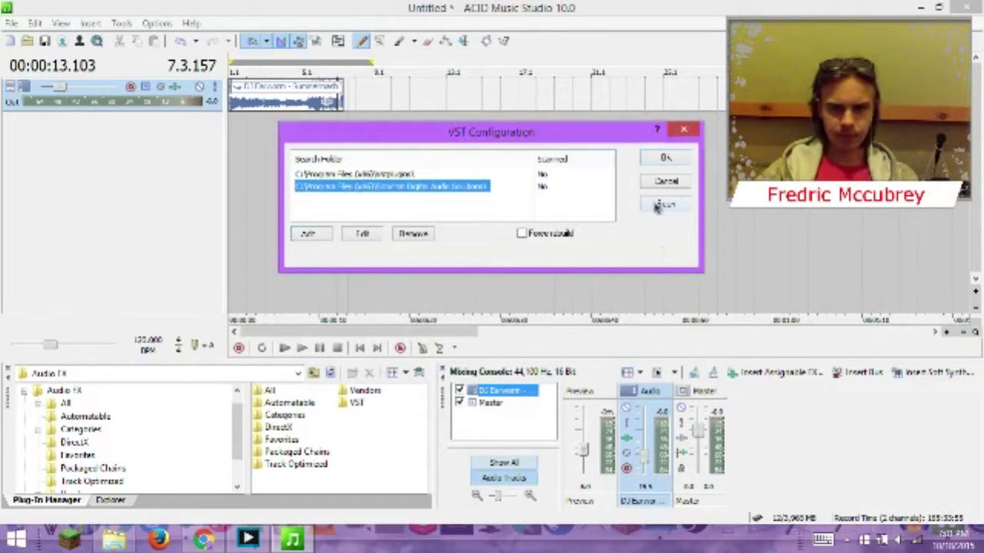
{"action": "left_click", "coordinate": [665, 203]}
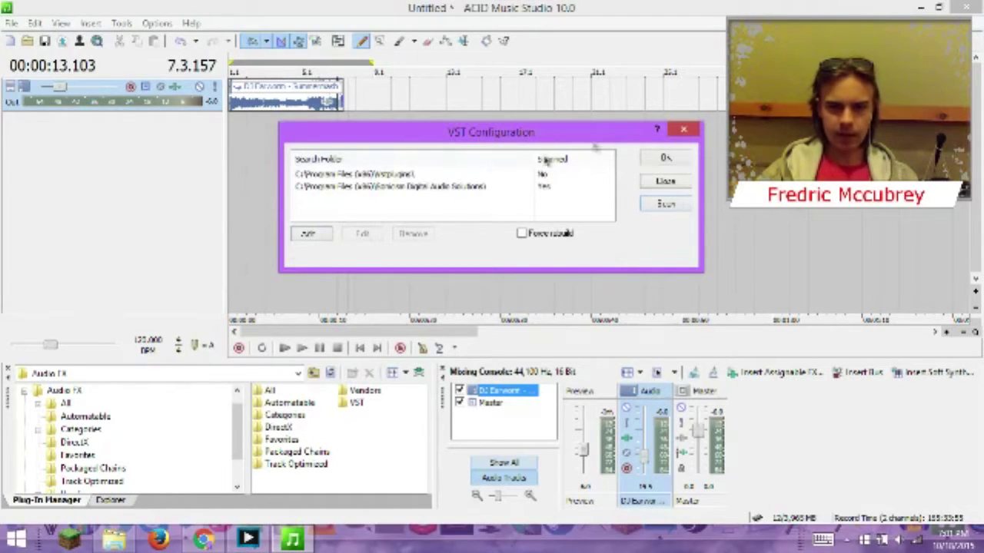
{"action": "left_click", "coordinate": [662, 158]}
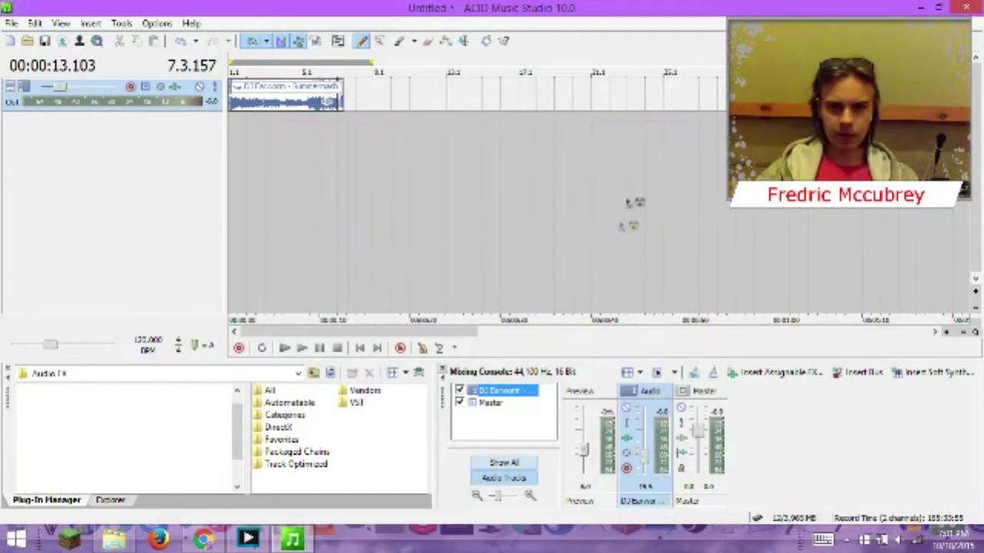
Drag Sonicism Vintage Vocoder from Vendors > Native Instruments onto the DJ Earworm clip
{"action": "left_click", "coordinate": [363, 392]}
{"action": "double_click", "coordinate": [359, 391]}
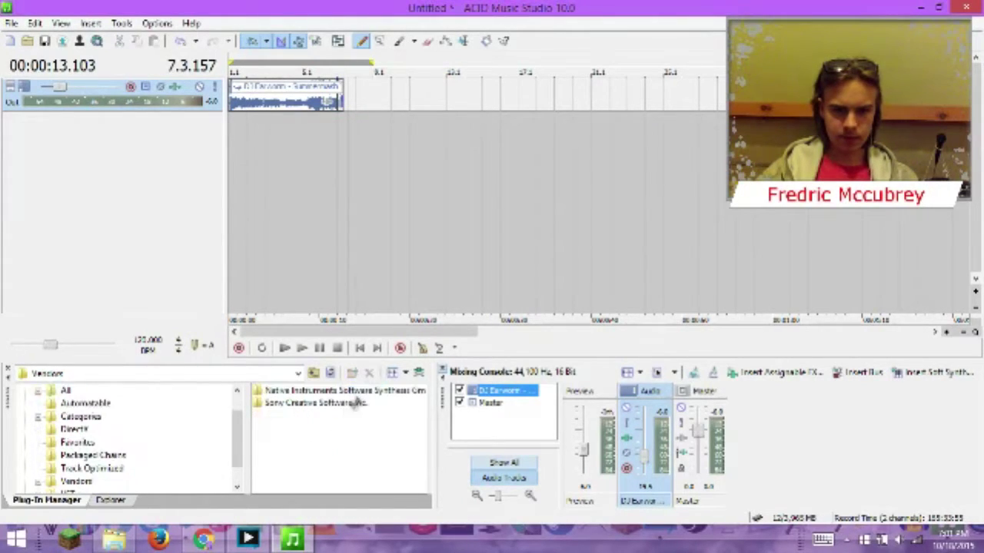
{"action": "left_click", "coordinate": [290, 393]}
{"action": "double_click", "coordinate": [289, 393]}
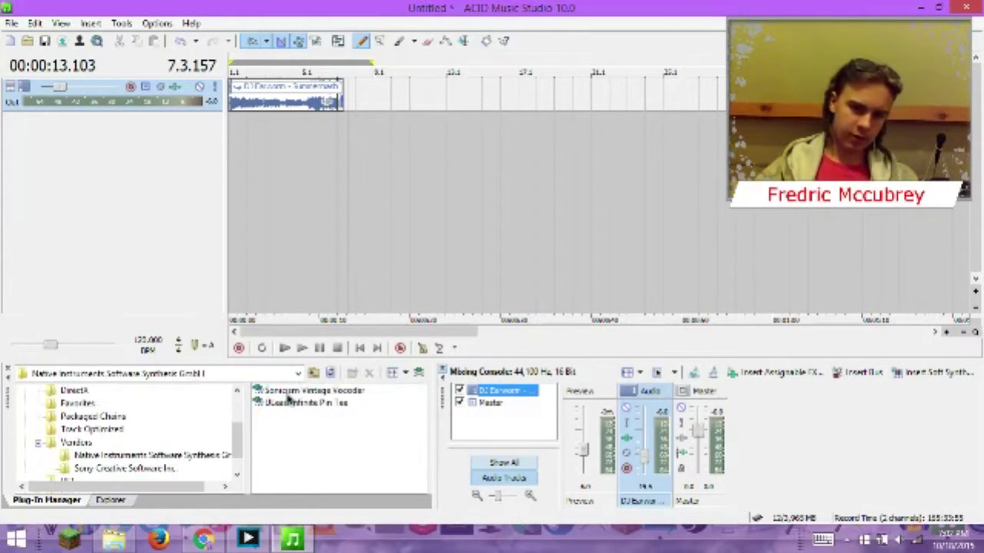
{"action": "left_click", "coordinate": [341, 393]}
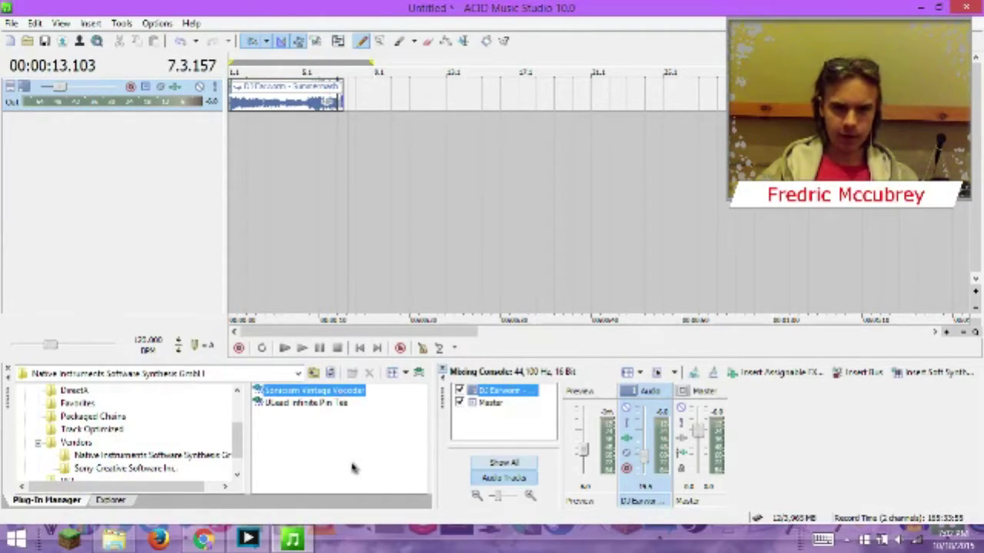
{"action": "left_click_drag", "start_coordinate": [355, 403], "coordinate": [312, 106]}
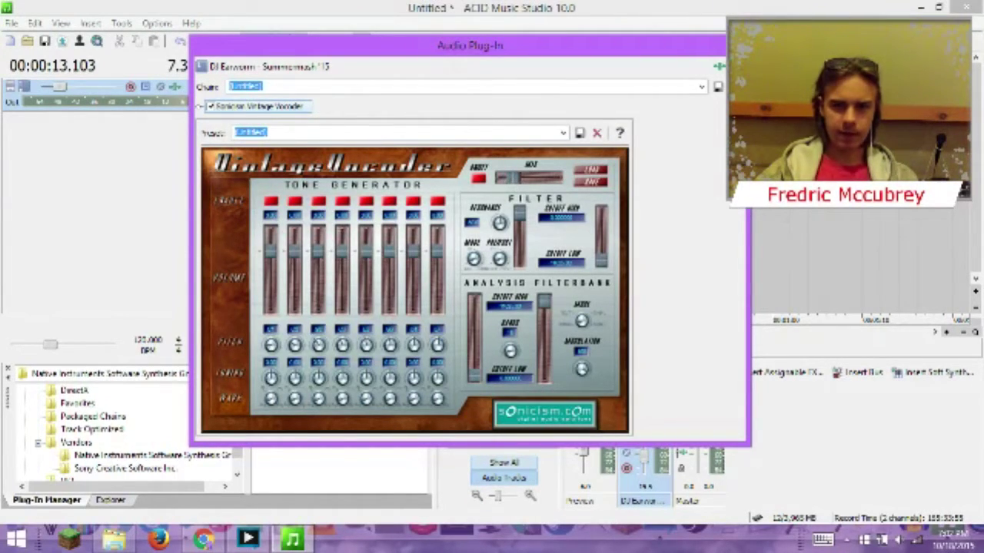
Play the track, lower the vocoder's 6th and 4th tone-generator faders, then pause playback
{"action": "left_click", "coordinate": [738, 45]}
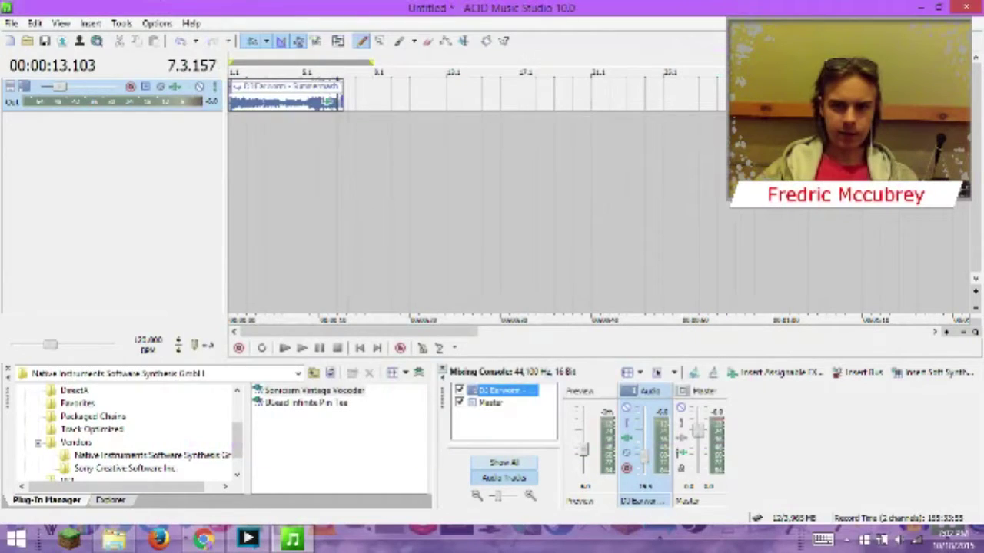
{"action": "left_click", "coordinate": [284, 349]}
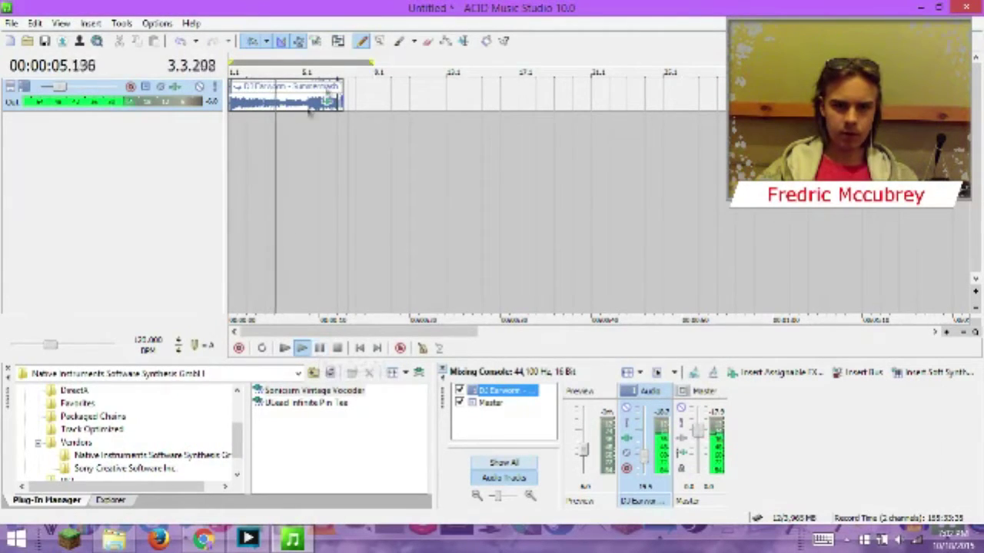
{"action": "left_click", "coordinate": [332, 107]}
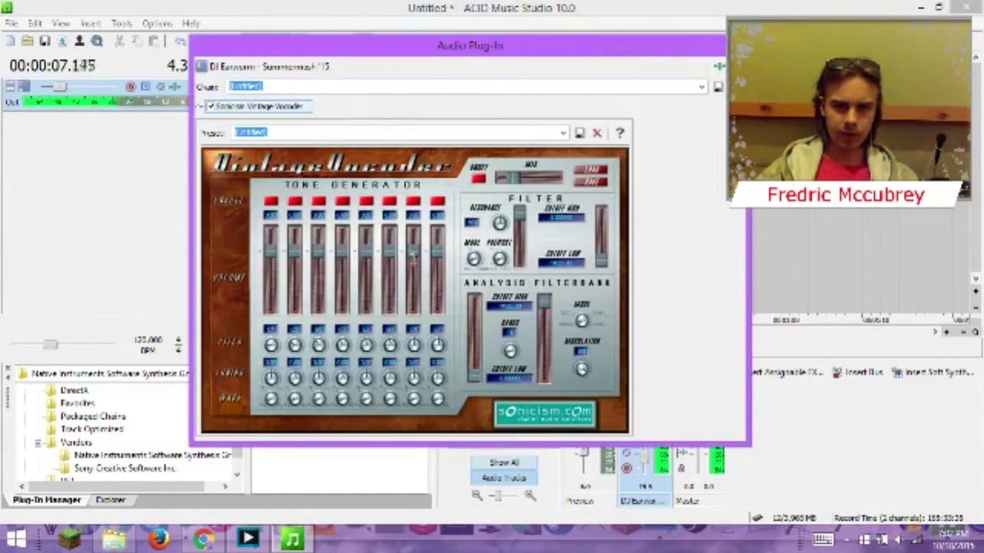
{"action": "left_click_drag", "start_coordinate": [391, 253], "coordinate": [307, 300]}
{"action": "key", "text": "alt+F4"}
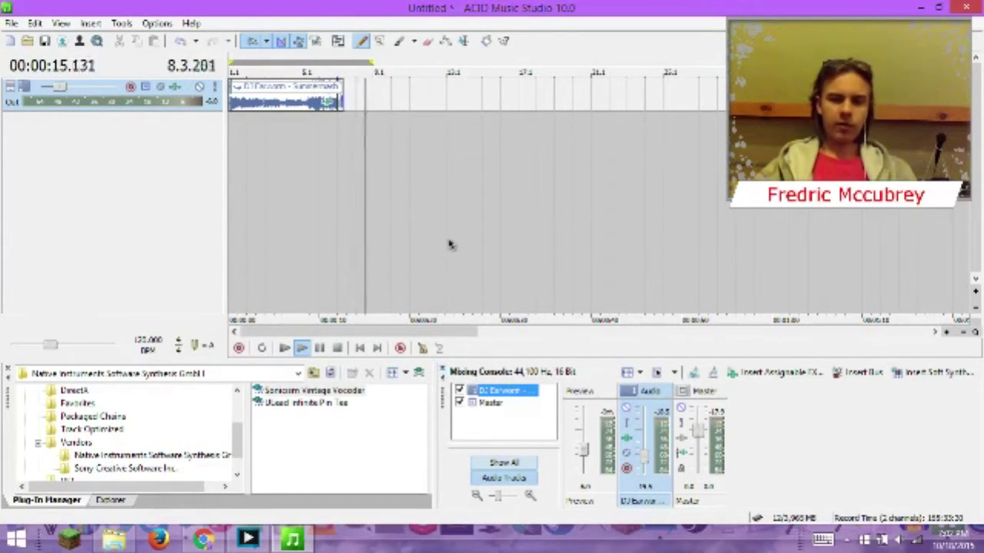
{"action": "left_click", "coordinate": [318, 349]}
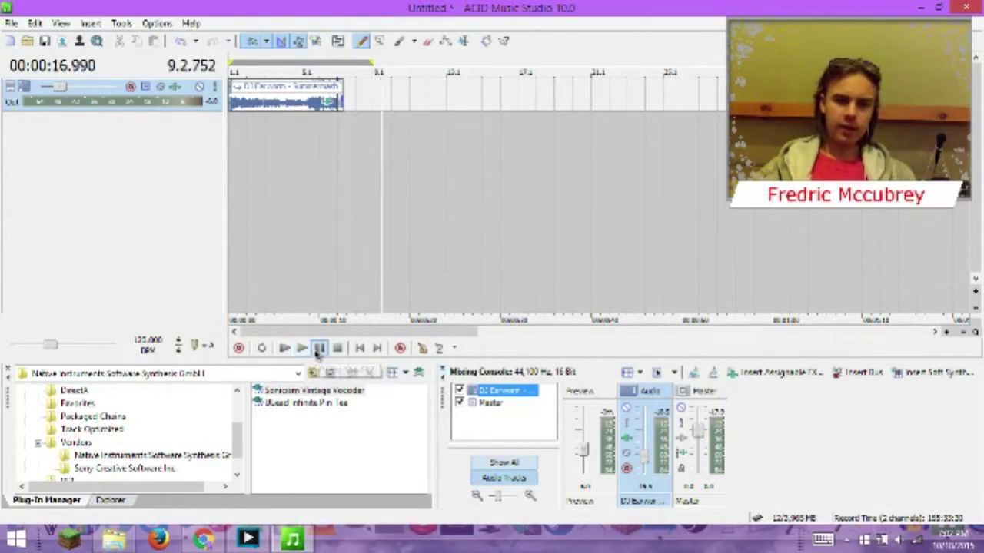